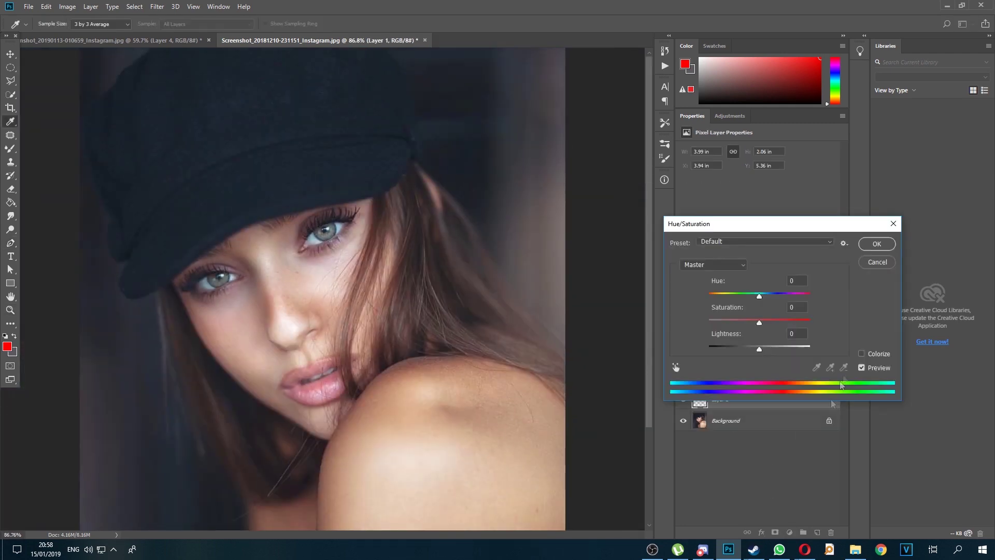
- Boost the blue eye colour (Hue 222, Saturation 46) and clean stray colour around both irises
{"action": "left_click_drag", "start_coordinate": [734, 322], "coordinate": [759, 322]}
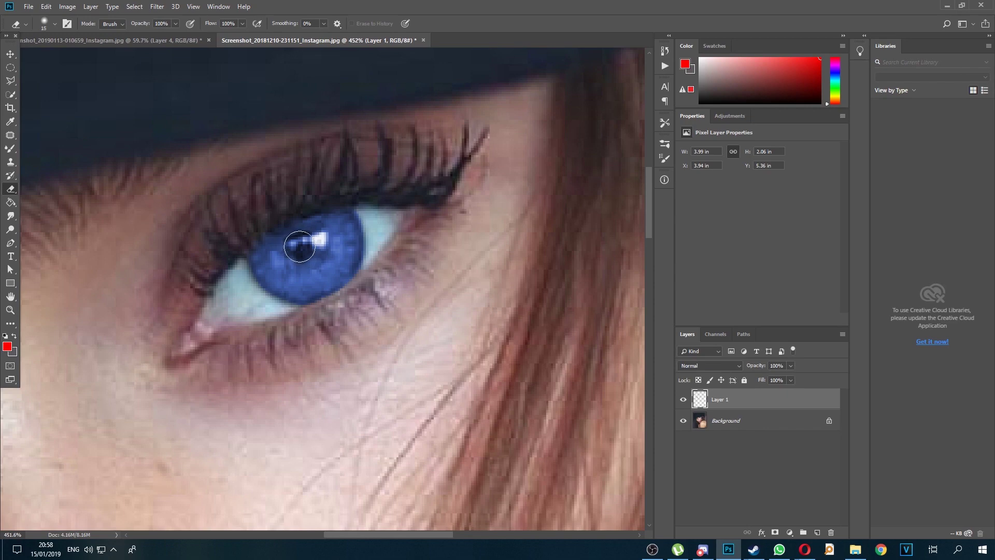
{"action": "left_click_drag", "start_coordinate": [299, 246], "coordinate": [235, 234]}
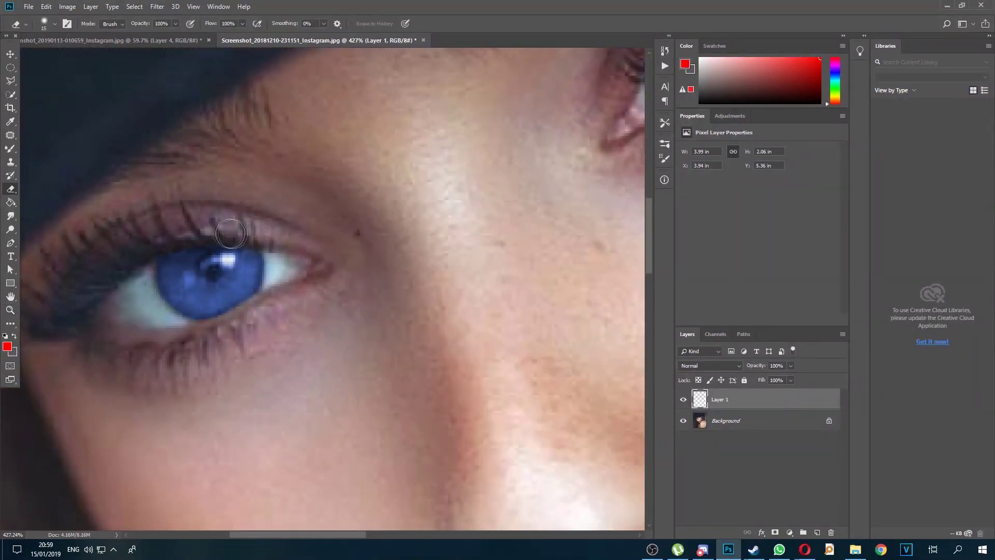
{"action": "key", "text": "z"}
{"action": "left_click_drag", "start_coordinate": [210, 266], "coordinate": [708, 358]}
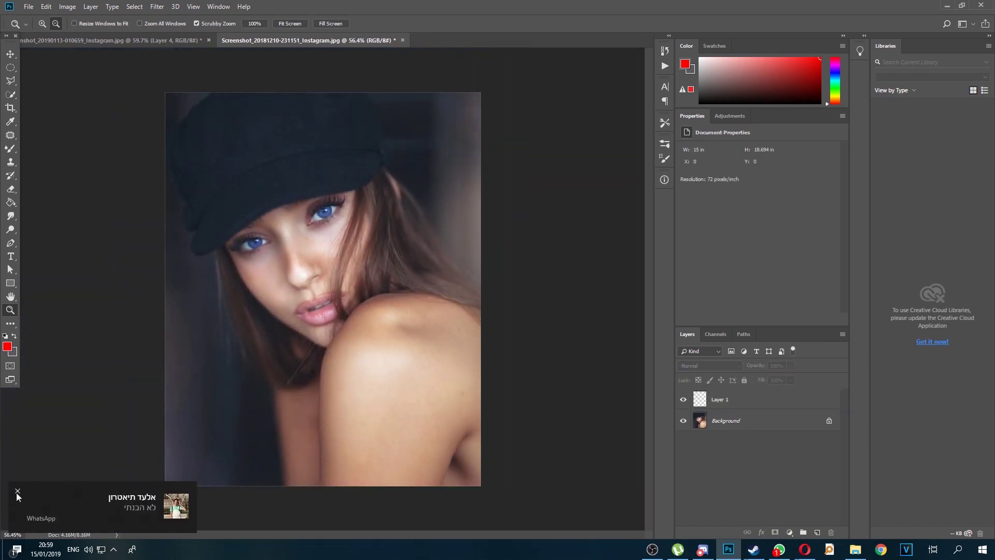
- Trace the cap with the Pen tool and colorize it navy (Hue 226, Saturation 51) on Layer 2
{"action": "key", "text": "p"}
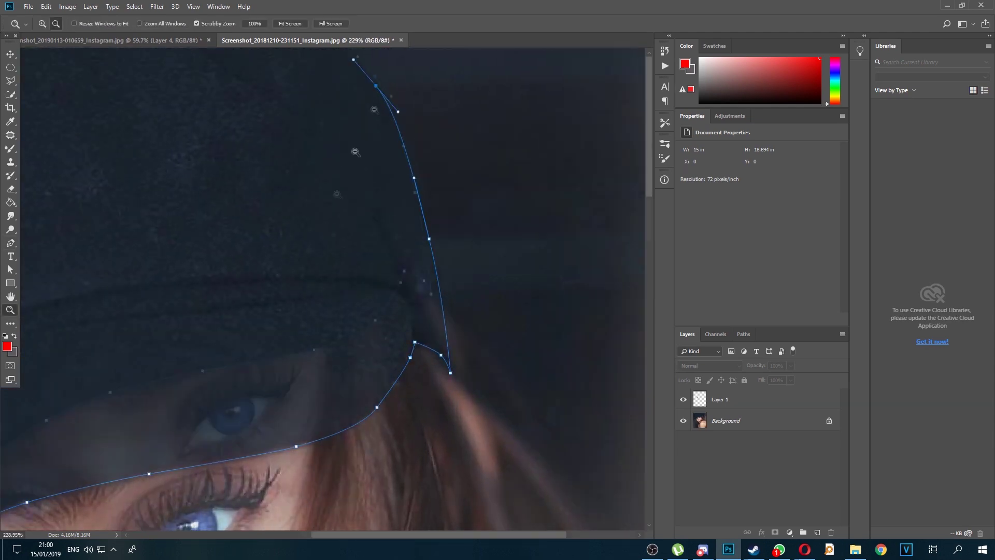
{"action": "left_click", "coordinate": [258, 83]}
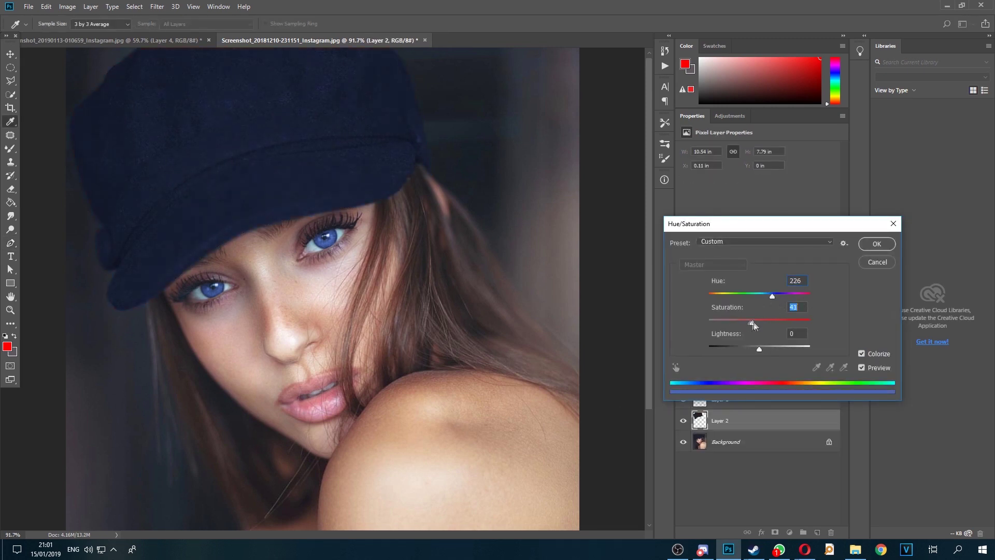
{"action": "left_click_drag", "start_coordinate": [773, 299], "coordinate": [771, 299]}
{"action": "left_click", "coordinate": [877, 243]}
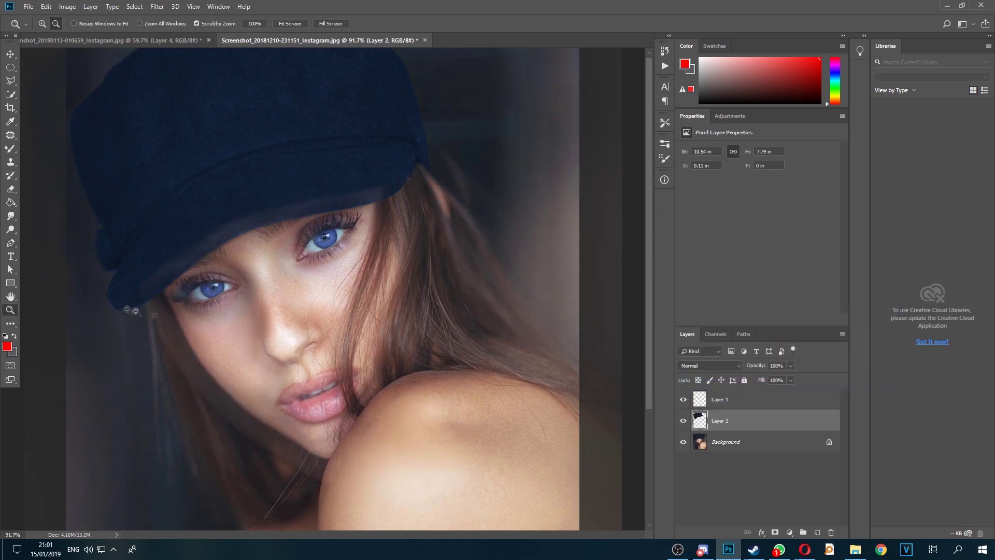
- Erase navy overspill along the cap brim with a smaller Eraser brush
{"action": "key", "text": "e"}
{"action": "scroll", "coordinate": [103, 334], "scroll_direction": "up", "scroll_amount": 5}
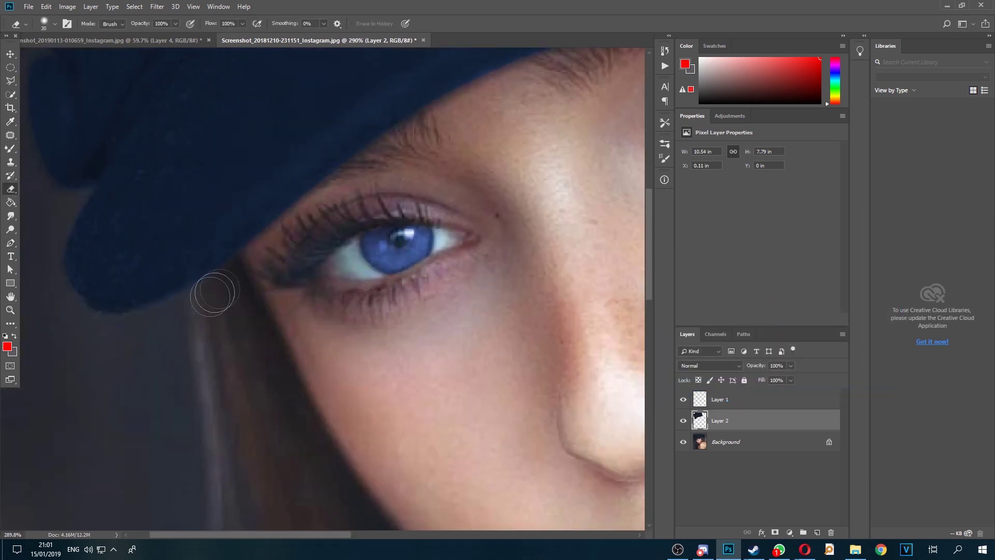
{"action": "scroll", "coordinate": [470, 98], "scroll_direction": "down", "scroll_amount": 5}
{"action": "scroll", "coordinate": [507, 196], "scroll_direction": "up", "scroll_amount": 5}
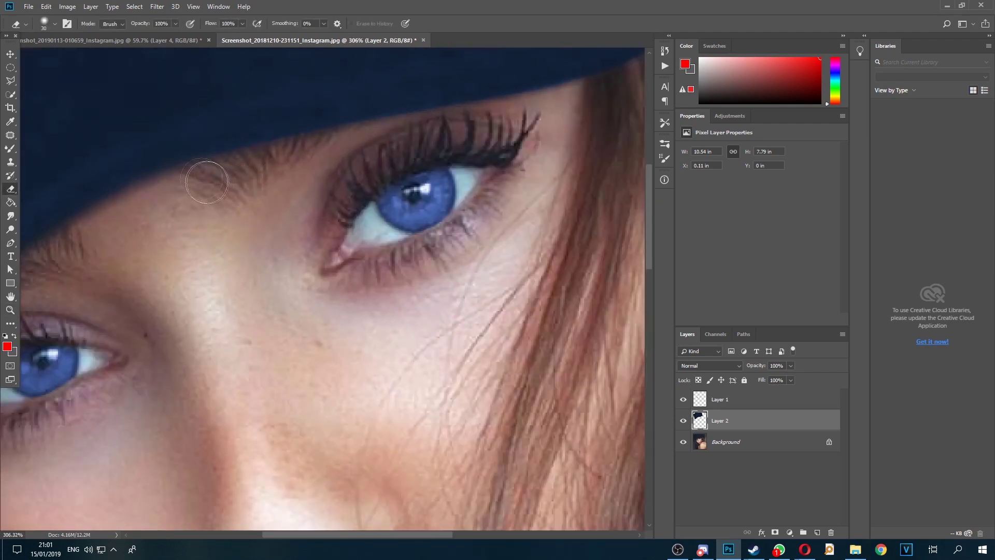
{"action": "scroll", "coordinate": [585, 97], "scroll_direction": "down", "scroll_amount": 5}
{"action": "scroll", "coordinate": [382, 278], "scroll_direction": "up", "scroll_amount": 5}
{"action": "key", "text": "bracketleft"}
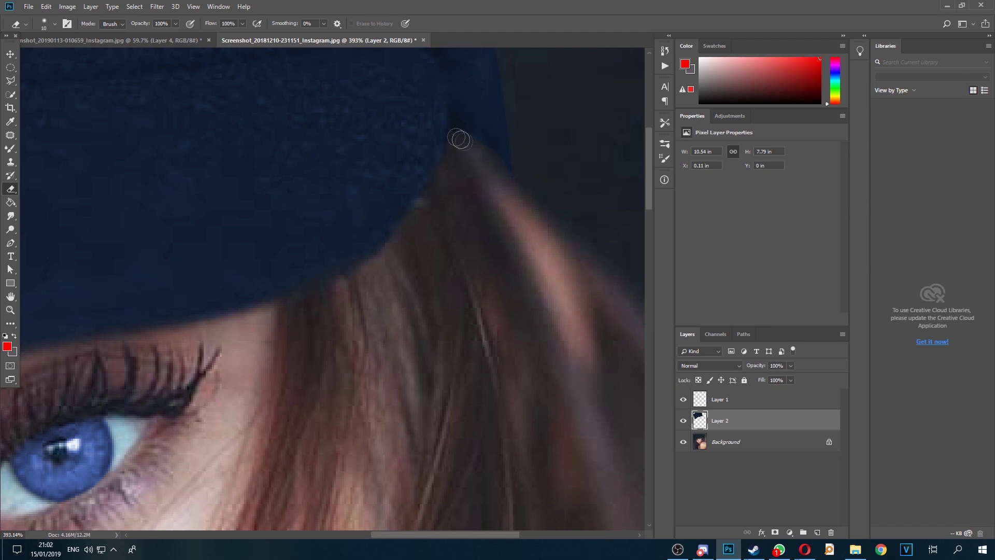
- Finish cleaning the cap's hair edge and add an empty Layer 3 above Layer 2
{"action": "scroll", "coordinate": [560, 188], "scroll_direction": "down", "scroll_amount": 2}
{"action": "scroll", "coordinate": [446, 179], "scroll_direction": "down", "scroll_amount": 3}
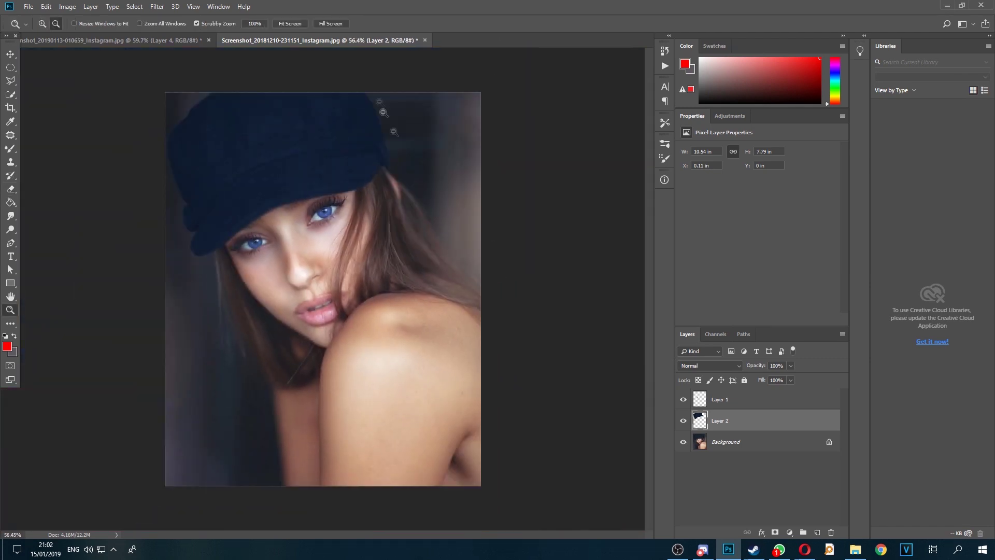
{"action": "scroll", "coordinate": [383, 71], "scroll_direction": "up", "scroll_amount": 5}
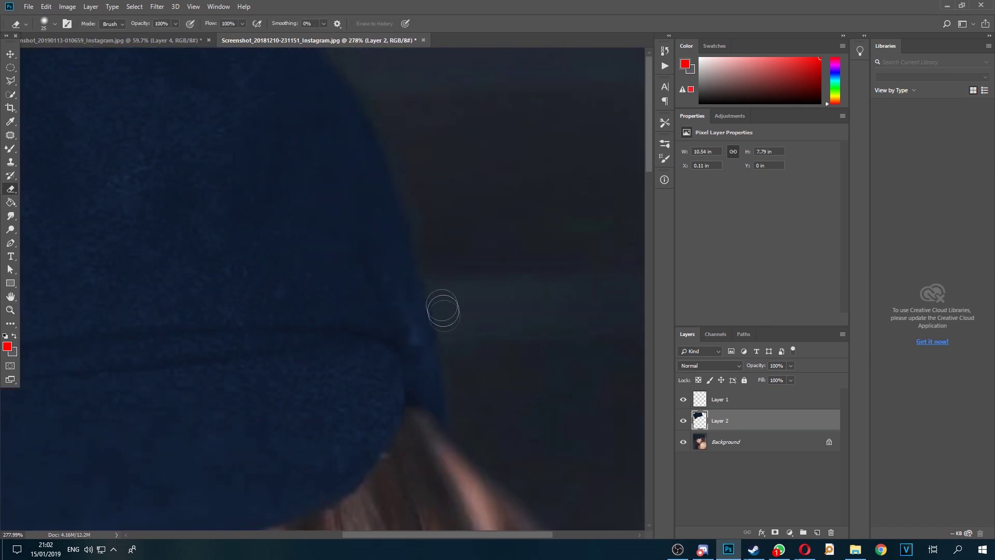
{"action": "key", "text": "z"}
{"action": "scroll", "coordinate": [438, 495], "scroll_direction": "down", "scroll_amount": 3}
{"action": "scroll", "coordinate": [345, 252], "scroll_direction": "down", "scroll_amount": 5}
{"action": "left_click", "coordinate": [818, 533]}
{"action": "scroll", "coordinate": [313, 317], "scroll_direction": "up", "scroll_amount": 4}
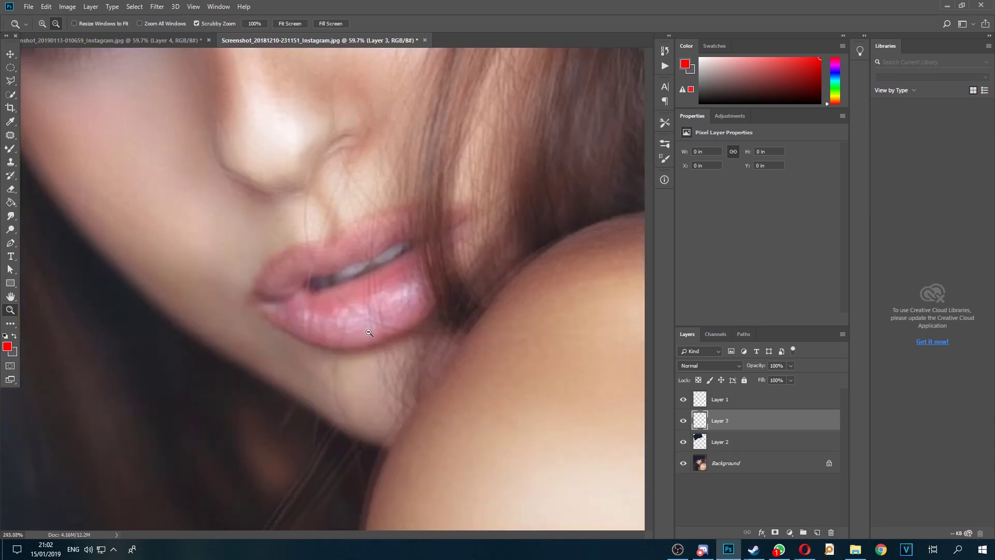
- Paint the lips red with the Mixer Brush on Layer 3, set to Overlay at lower opacity
{"action": "scroll", "coordinate": [314, 318], "scroll_direction": "up", "scroll_amount": 1}
{"action": "key", "text": "b"}
{"action": "mouse_move", "coordinate": [270, 282]}
{"action": "left_mouse_down"}
{"action": "mouse_move", "coordinate": [421, 208]}
{"action": "mouse_move", "coordinate": [488, 194]}
{"action": "mouse_move", "coordinate": [379, 321]}
{"action": "mouse_move", "coordinate": [249, 290]}
{"action": "mouse_move", "coordinate": [342, 289]}
{"action": "mouse_move", "coordinate": [347, 305]}
{"action": "left_mouse_up"}
{"action": "key", "text": "bracketleft"}
{"action": "key", "text": "bracketleft"}
{"action": "left_click", "coordinate": [700, 365]}
{"action": "left_click", "coordinate": [696, 229]}
{"action": "left_click_drag", "start_coordinate": [783, 377], "coordinate": [767, 378]}
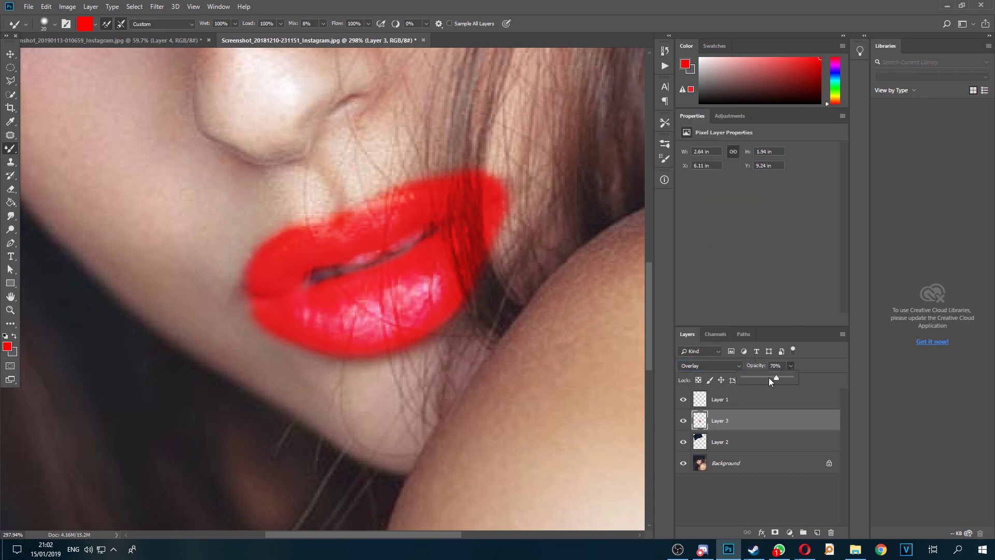
- Erase red spill from the hair strand and the upper-left lip edge
{"action": "key", "text": "e"}
{"action": "key", "text": "ctrl+0"}
{"action": "scroll", "coordinate": [398, 297], "scroll_direction": "up", "scroll_amount": 3}
{"action": "mouse_move", "coordinate": [397, 296]}
{"action": "left_mouse_down"}
{"action": "mouse_move", "coordinate": [381, 253]}
{"action": "mouse_move", "coordinate": [384, 184]}
{"action": "left_mouse_up"}
{"action": "mouse_move", "coordinate": [221, 228]}
{"action": "left_mouse_down"}
{"action": "mouse_move", "coordinate": [122, 264]}
{"action": "mouse_move", "coordinate": [90, 342]}
{"action": "left_mouse_up"}
{"action": "key", "text": "z"}
{"action": "key", "text": "ctrl+0"}
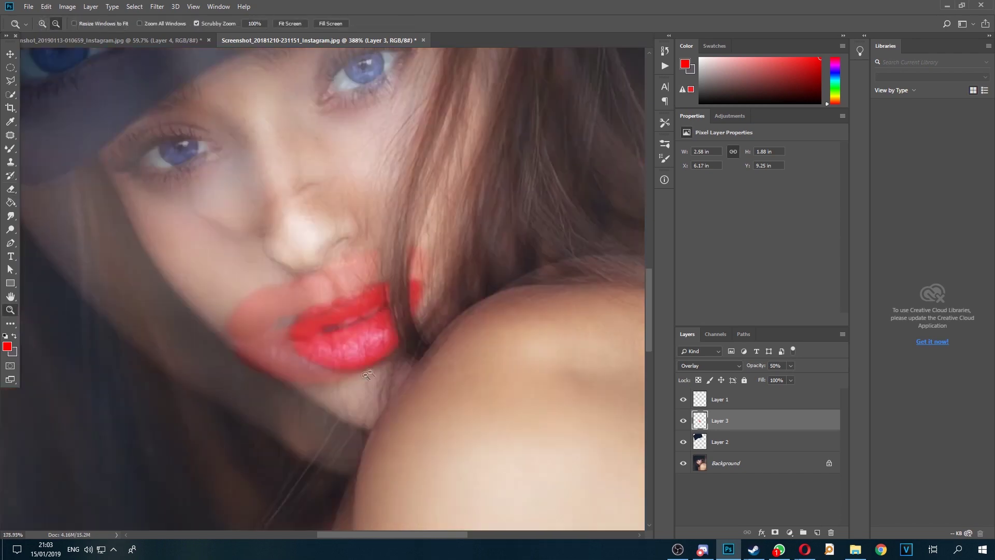
- Set the lip layer opacity to 37% and erase red spill near the lip corner
{"action": "left_click_drag", "start_coordinate": [782, 376], "coordinate": [781, 377]}
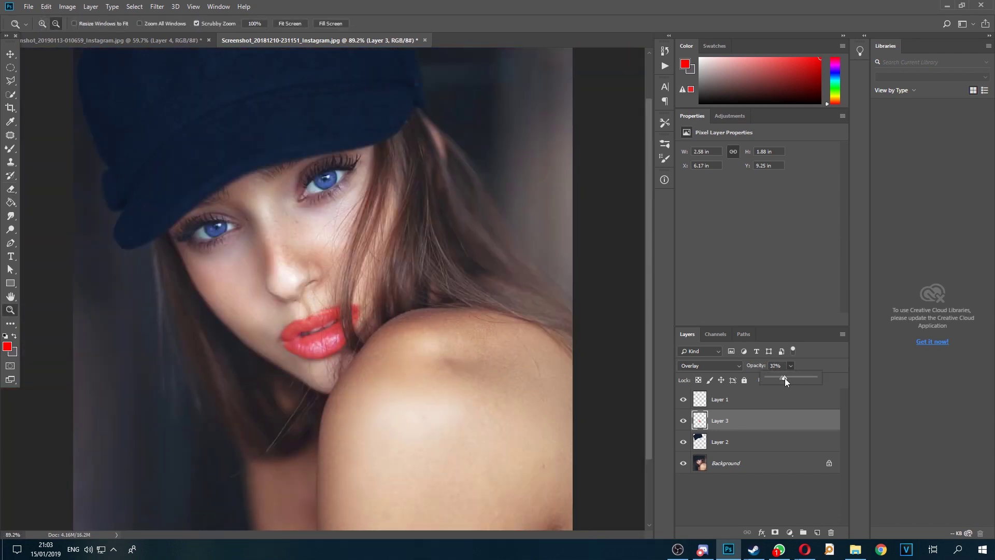
{"action": "scroll", "coordinate": [331, 329], "scroll_direction": "up", "scroll_amount": 5}
{"action": "key", "text": "e"}
{"action": "left_click_drag", "start_coordinate": [377, 225], "coordinate": [147, 358]}
{"action": "key", "text": "b"}
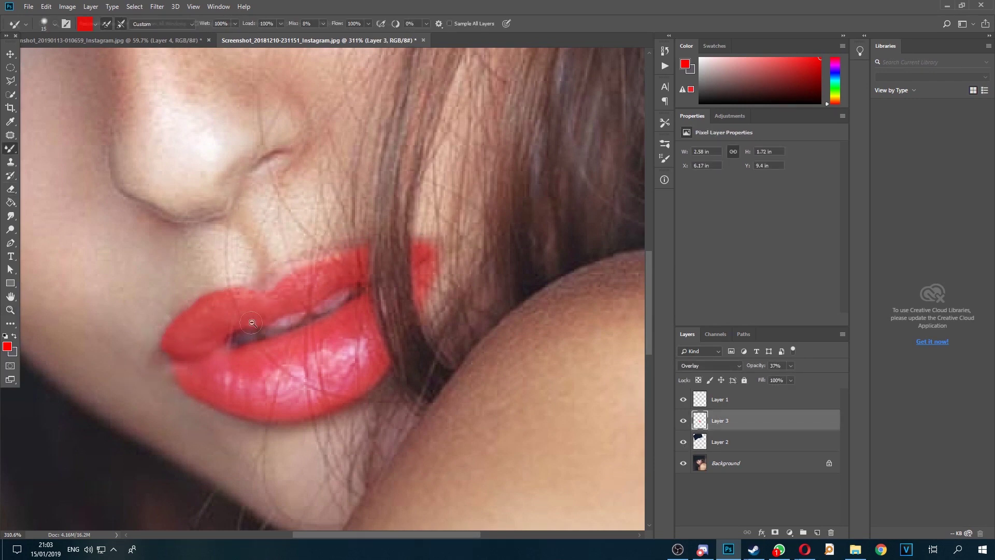
{"action": "key", "text": "ctrl+0"}
{"action": "key", "text": "alt+comma"}
{"action": "key", "text": "p"}
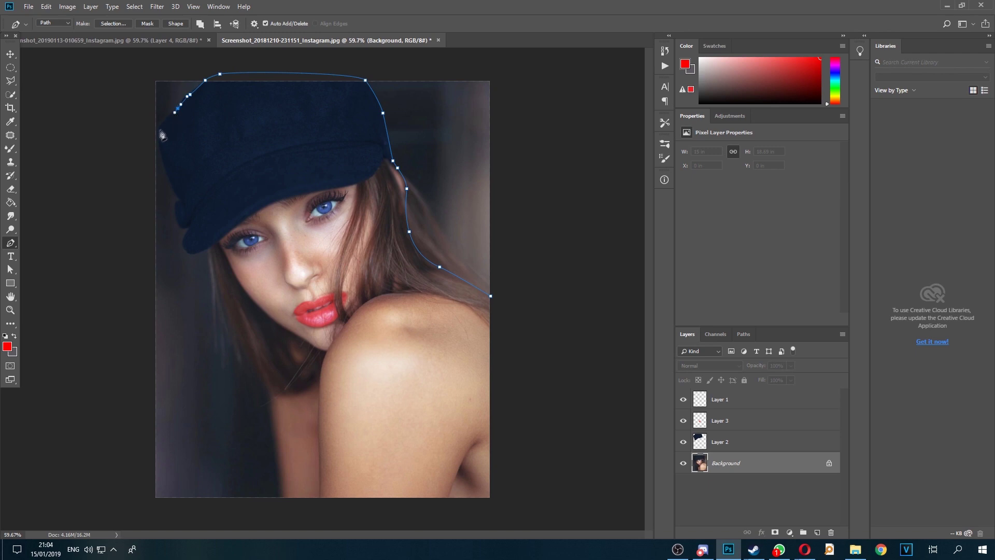
- Trace a path around the cap and hair and copy the selection to Layer 4
{"action": "scroll", "coordinate": [177, 194], "scroll_direction": "up", "scroll_amount": 3}
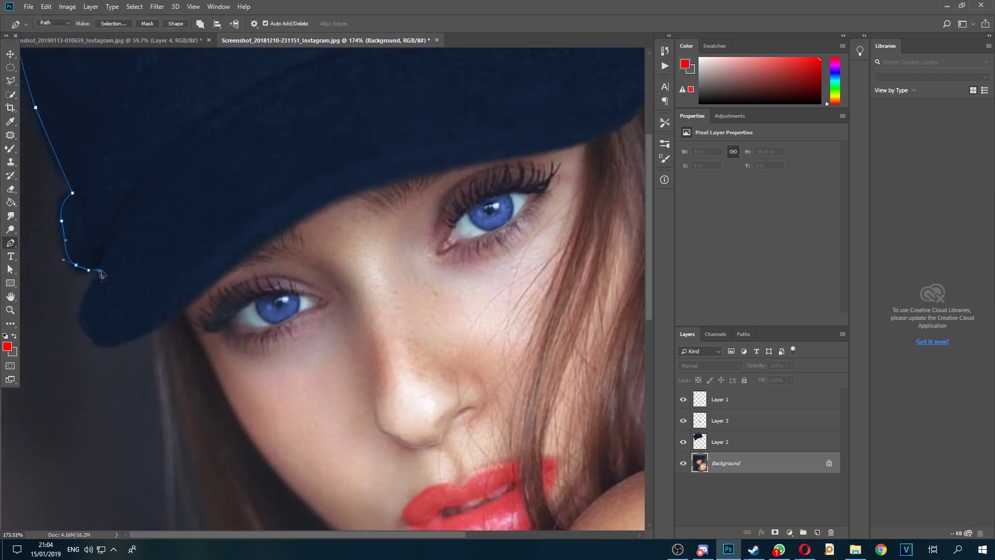
{"action": "scroll", "coordinate": [103, 348], "scroll_direction": "down", "scroll_amount": 3}
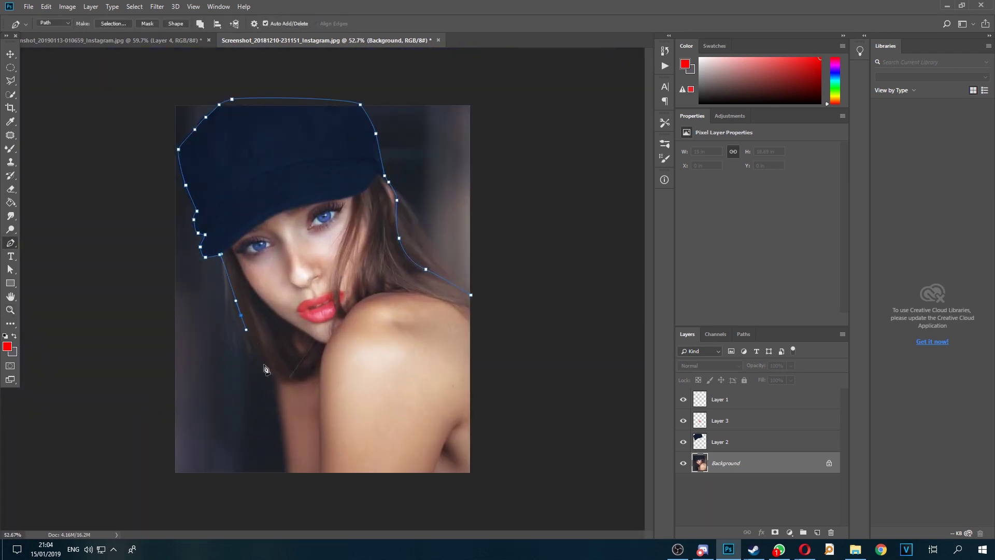
{"action": "left_click", "coordinate": [143, 212]}
{"action": "left_click", "coordinate": [185, 68]}
{"action": "left_click_drag", "start_coordinate": [473, 75], "coordinate": [517, 102]}
{"action": "left_click_drag", "start_coordinate": [506, 261], "coordinate": [499, 286]}
{"action": "left_click", "coordinate": [471, 295]}
{"action": "key", "text": "ctrl+Return"}
{"action": "key", "text": "ctrl+j"}
- Apply a Gaussian Blur, then select the Background layer
{"action": "left_click", "coordinate": [157, 6]}
{"action": "left_click", "coordinate": [128, 162]}
{"action": "left_click", "coordinate": [691, 208]}
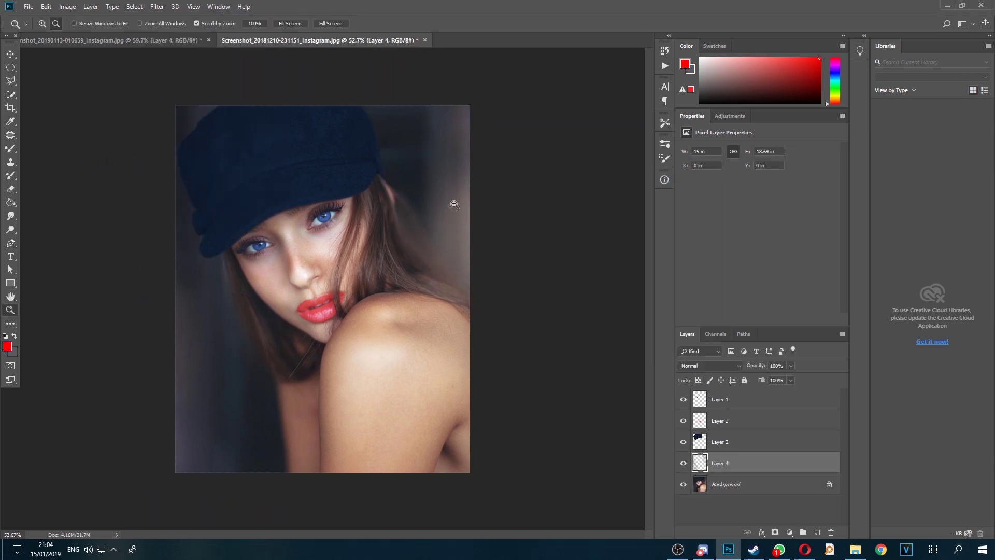
{"action": "key", "text": "z"}
{"action": "left_click_drag", "start_coordinate": [435, 221], "coordinate": [458, 221]}
{"action": "left_click", "coordinate": [735, 491]}
{"action": "left_click", "coordinate": [10, 216]}
{"action": "scroll", "coordinate": [323, 418], "scroll_direction": "up", "scroll_amount": 3}
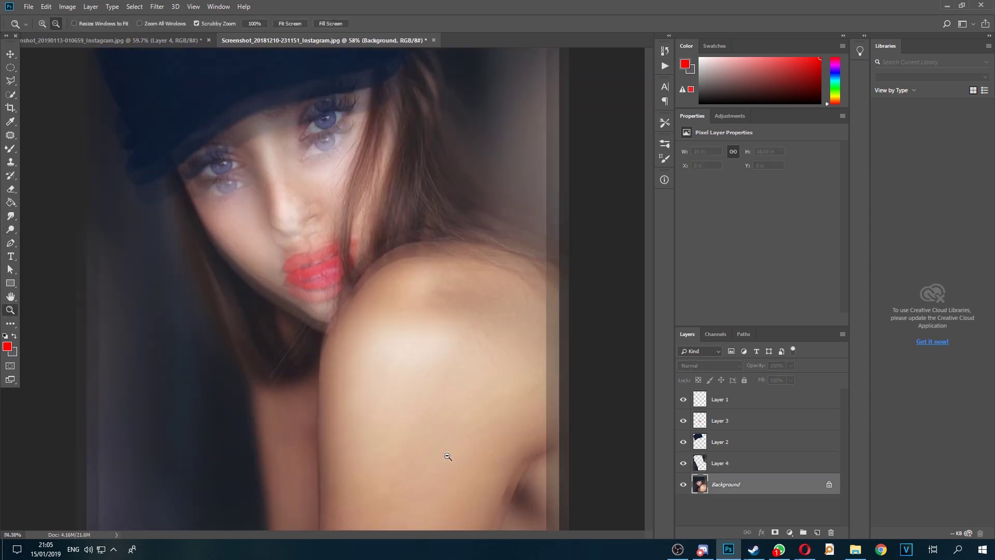
- Set the Smudge tool to a 300 px brush at 20% strength
{"action": "key", "text": "bracketright"}
{"action": "key", "text": "bracketright"}
{"action": "key", "text": "bracketright"}
{"action": "left_click", "coordinate": [188, 23]}
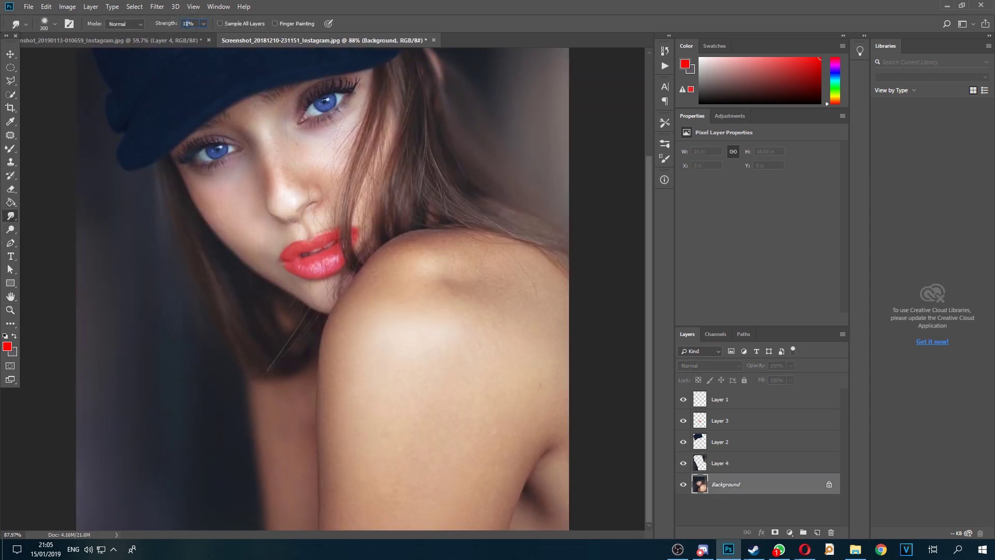
{"action": "type", "text": "20"}
{"action": "key", "text": "Return"}
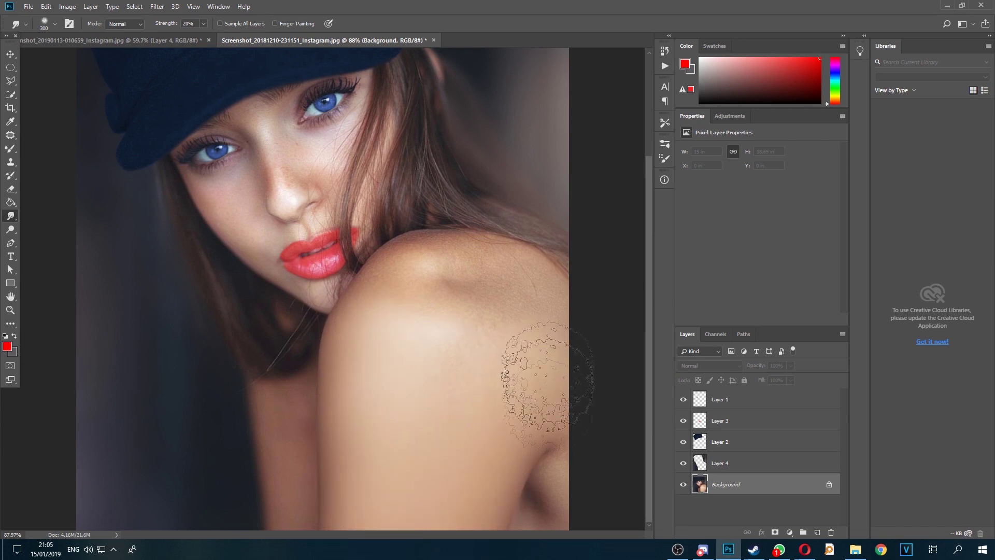
{"action": "key", "text": "bracketleft"}
{"action": "key", "text": "bracketleft"}
{"action": "key", "text": "bracketleft"}
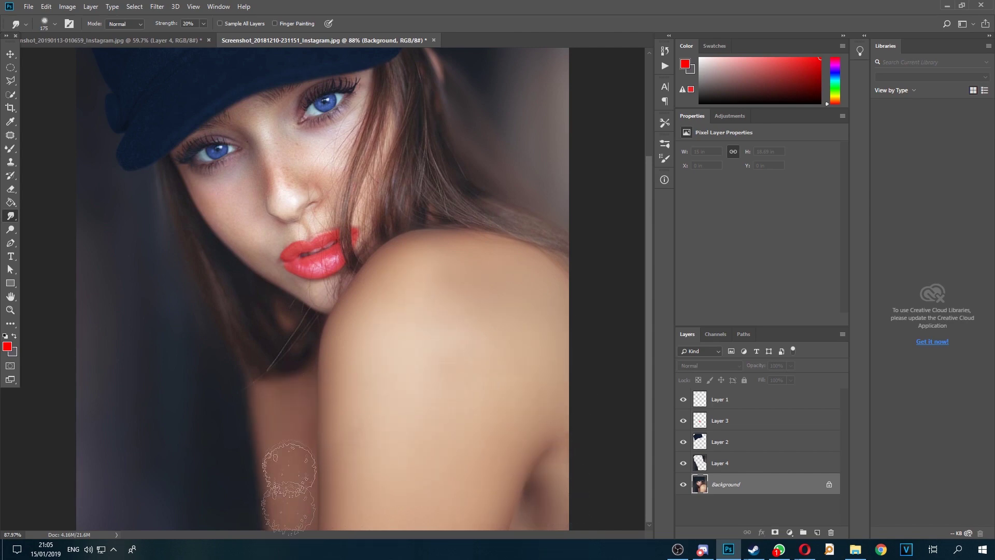
- Smudge the cheek skin beside the nose with a resized brush
{"action": "scroll", "coordinate": [277, 373], "scroll_direction": "up", "scroll_amount": 5}
{"action": "scroll", "coordinate": [218, 322], "scroll_direction": "up", "scroll_amount": 3}
{"action": "key", "text": "bracketleft"}
{"action": "key", "text": "bracketleft"}
{"action": "key", "text": "bracketleft"}
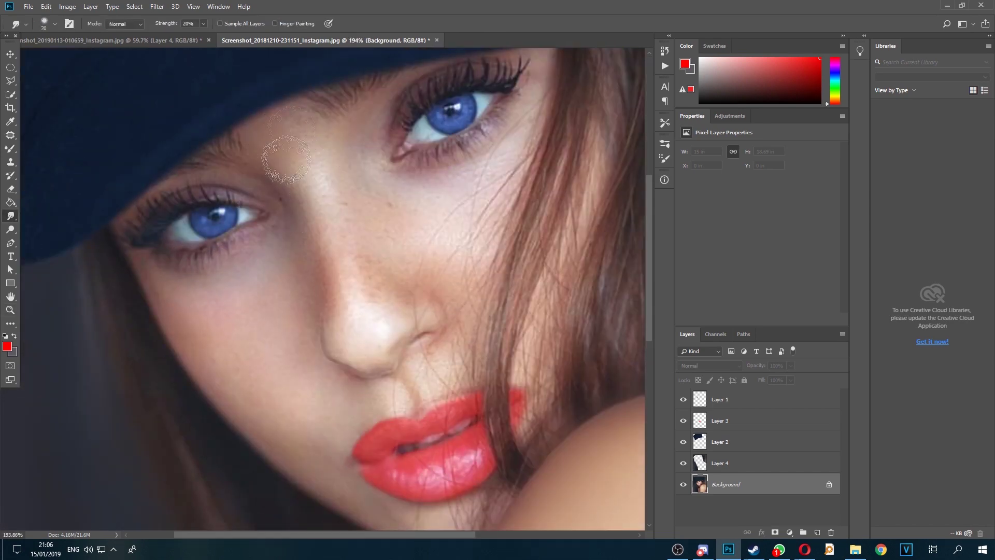
{"action": "key", "text": "bracketleft"}
{"action": "key", "text": "bracketleft"}
{"action": "scroll", "coordinate": [373, 160], "scroll_direction": "up", "scroll_amount": 4}
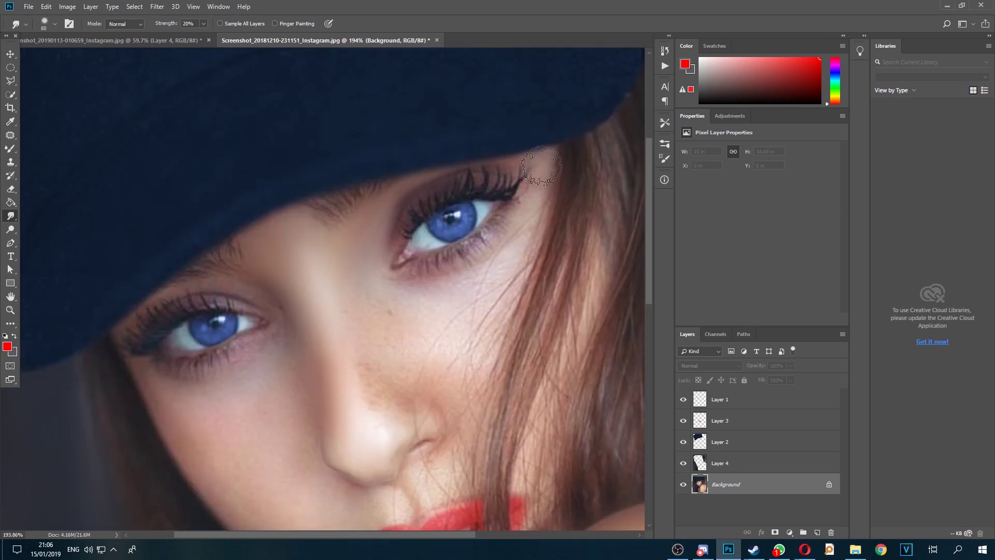
{"action": "key", "text": "bracketright"}
{"action": "key", "text": "bracketright"}
{"action": "left_click_drag", "start_coordinate": [373, 353], "coordinate": [463, 402]}
- Smooth the skin around the eyes and chin, then zoom out to the full photo
{"action": "scroll", "coordinate": [457, 365], "scroll_direction": "down", "scroll_amount": 5}
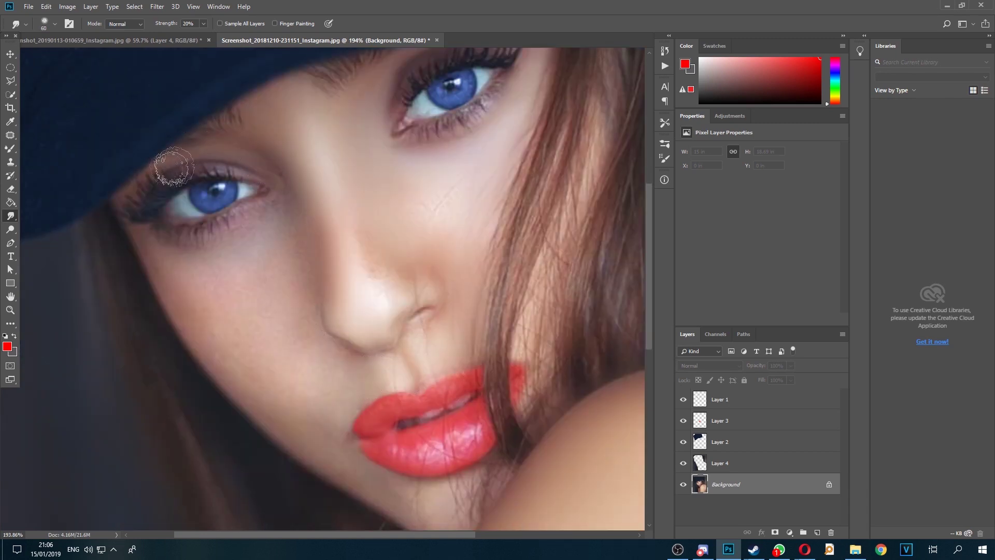
{"action": "key", "text": "bracketleft"}
{"action": "key", "text": "bracketleft"}
{"action": "key", "text": "bracketleft"}
{"action": "key", "text": "bracketleft"}
{"action": "key", "text": "bracketleft"}
{"action": "key", "text": "bracketright"}
{"action": "key", "text": "bracketright"}
{"action": "key", "text": "bracketright"}
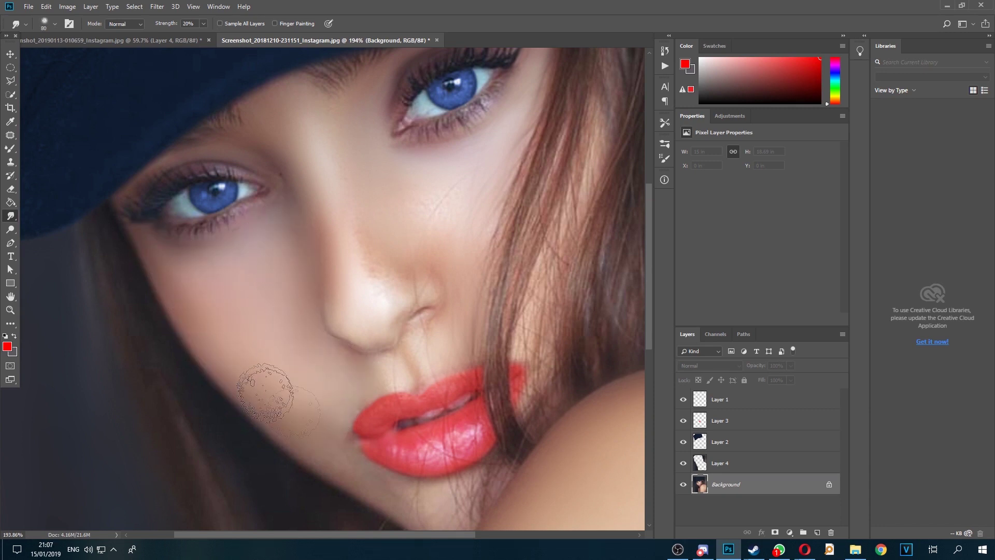
{"action": "scroll", "coordinate": [311, 319], "scroll_direction": "down", "scroll_amount": 3}
{"action": "key", "text": "bracketleft"}
{"action": "key", "text": "bracketleft"}
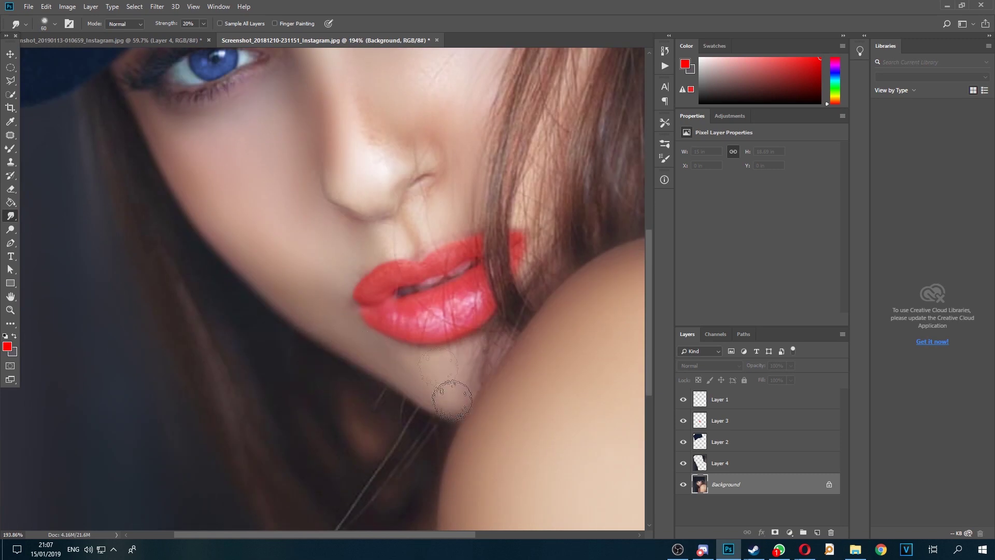
{"action": "key", "text": "z"}
{"action": "left_click_drag", "start_coordinate": [445, 388], "coordinate": [377, 389]}
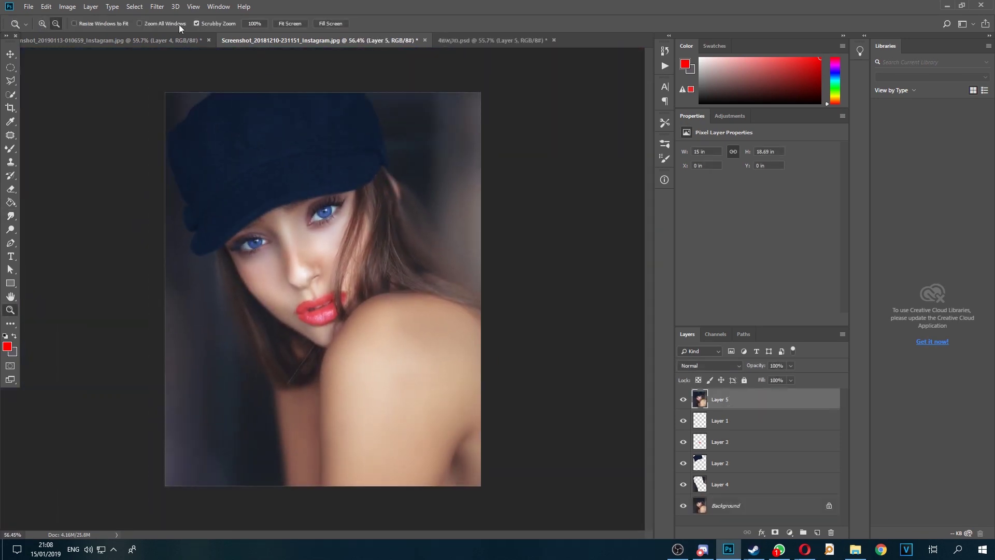
- Apply the Glowing Edges filter from the Filter Gallery to the layer
{"action": "left_click", "coordinate": [157, 6]}
{"action": "left_click", "coordinate": [165, 54]}
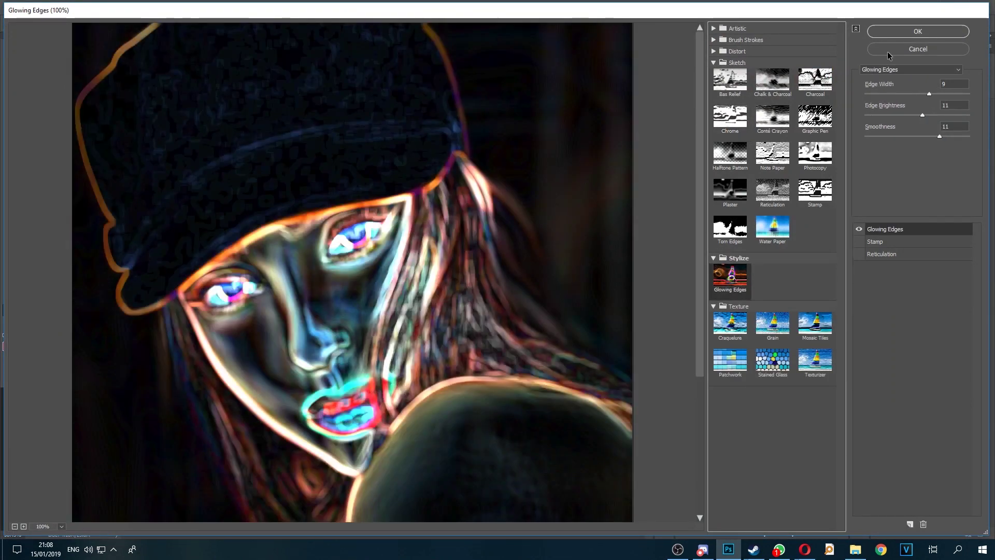
{"action": "left_click", "coordinate": [918, 49]}
{"action": "left_click", "coordinate": [157, 6]}
{"action": "left_click", "coordinate": [165, 54]}
{"action": "left_click", "coordinate": [714, 257]}
{"action": "left_click", "coordinate": [730, 282]}
{"action": "key", "text": "Return"}
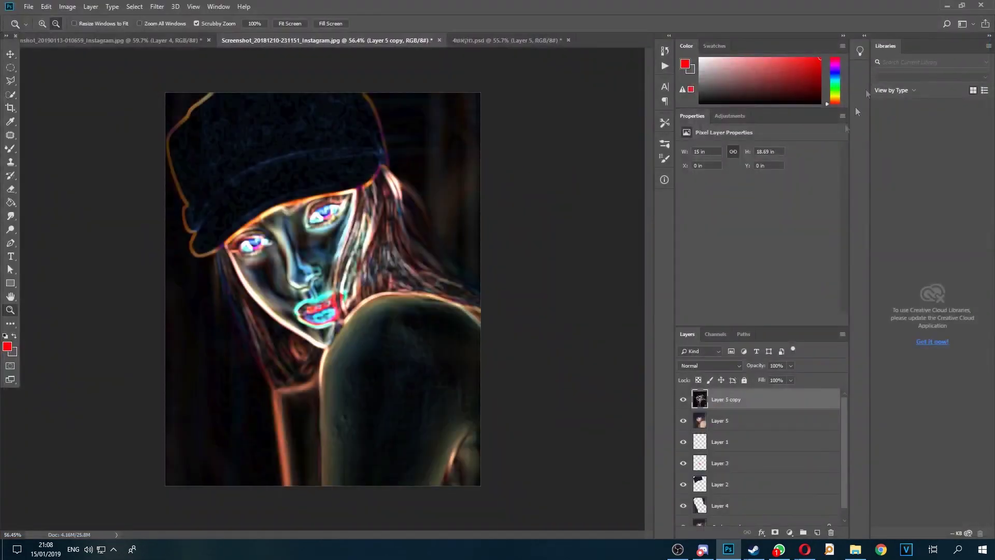
- Tint the glow blue, blend it Screen at 29% opacity, and merge visible layers into Layer 6
{"action": "key", "text": "ctrl+u"}
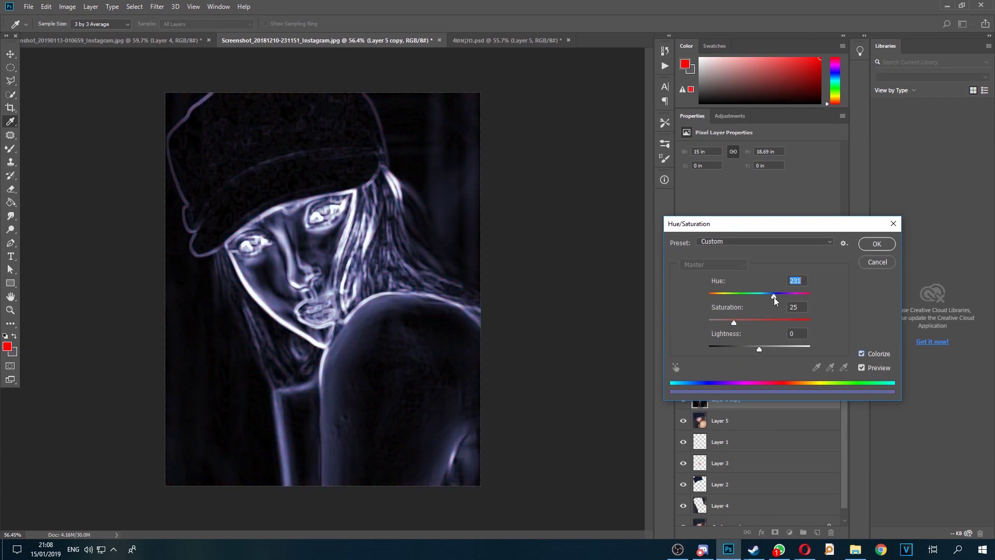
{"action": "left_click_drag", "start_coordinate": [734, 323], "coordinate": [772, 301]}
{"action": "key", "text": "Return"}
{"action": "key", "text": "z"}
{"action": "left_click", "coordinate": [778, 364]}
{"action": "type", "text": "29"}
{"action": "left_click", "coordinate": [710, 366]}
{"action": "left_click", "coordinate": [690, 195]}
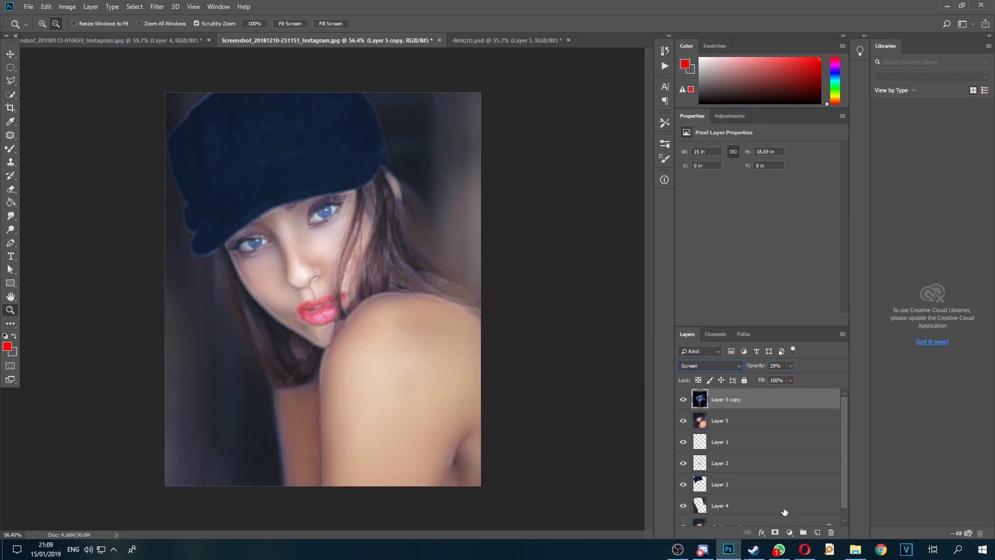
{"action": "key", "text": "ctrl+shift+alt+e"}
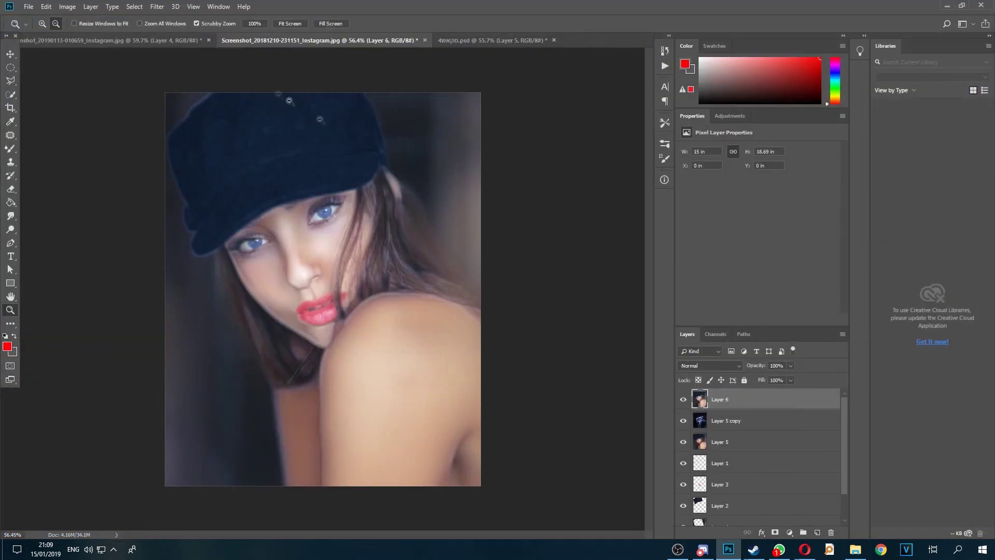
- In the Camera Raw Filter, set Clarity +100 and lift tone-curve Highlights to +31
{"action": "left_click", "coordinate": [157, 6]}
{"action": "left_click", "coordinate": [184, 69]}
{"action": "left_click_drag", "start_coordinate": [757, 354], "coordinate": [819, 354]}
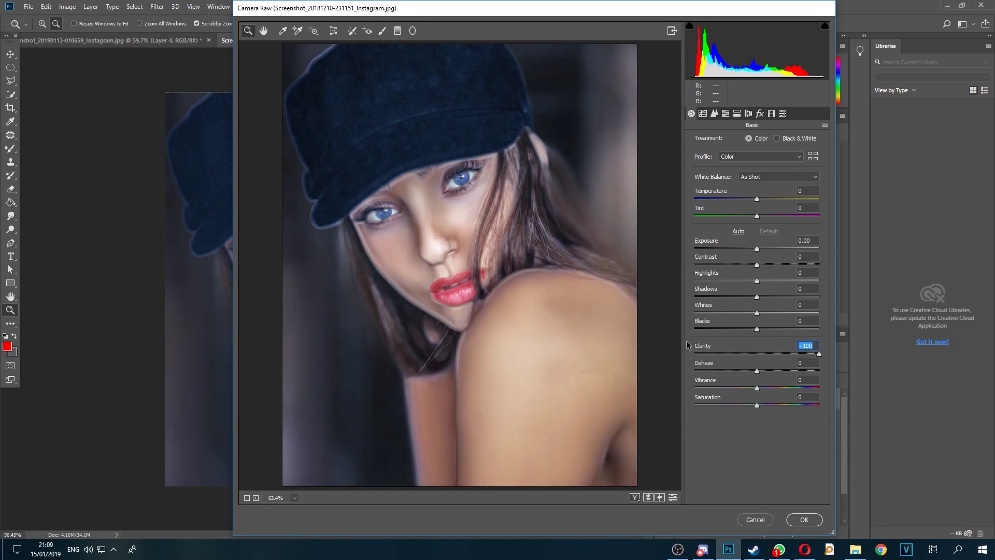
{"action": "left_click", "coordinate": [703, 113]}
{"action": "left_click_drag", "start_coordinate": [757, 308], "coordinate": [776, 308]}
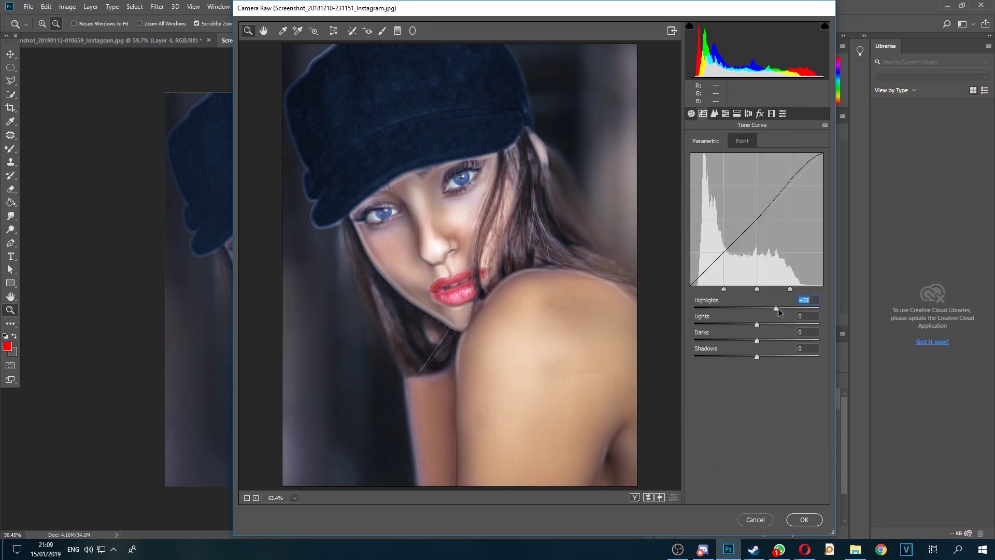
- Set HSL reds saturation +43, blues saturation +34 and reds luminance -25
{"action": "left_click", "coordinate": [714, 113]}
{"action": "left_click", "coordinate": [757, 264]}
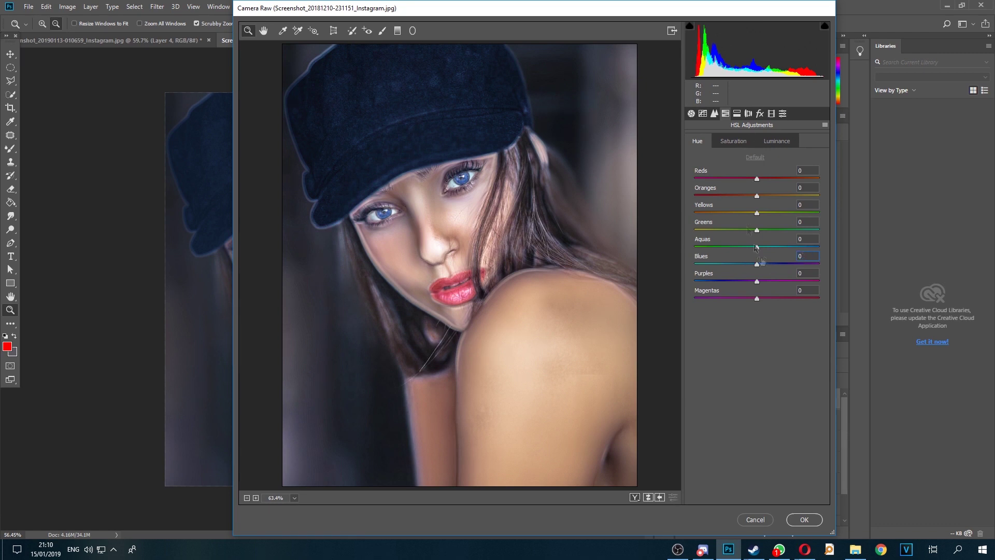
{"action": "left_click", "coordinate": [734, 141]}
{"action": "left_click_drag", "start_coordinate": [757, 178], "coordinate": [783, 178]}
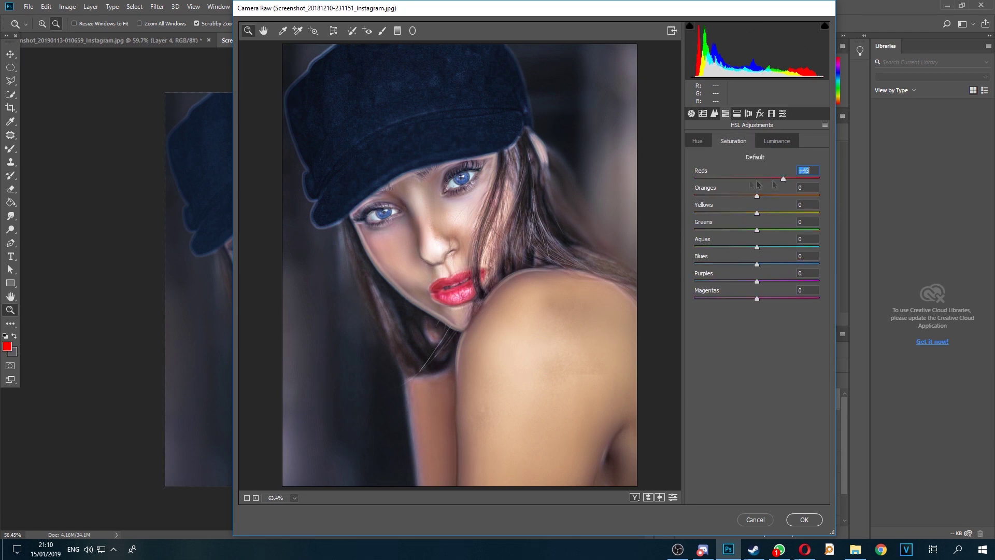
{"action": "left_click_drag", "start_coordinate": [767, 268], "coordinate": [778, 262]}
{"action": "left_click", "coordinate": [777, 141]}
{"action": "left_click_drag", "start_coordinate": [757, 179], "coordinate": [742, 178]}
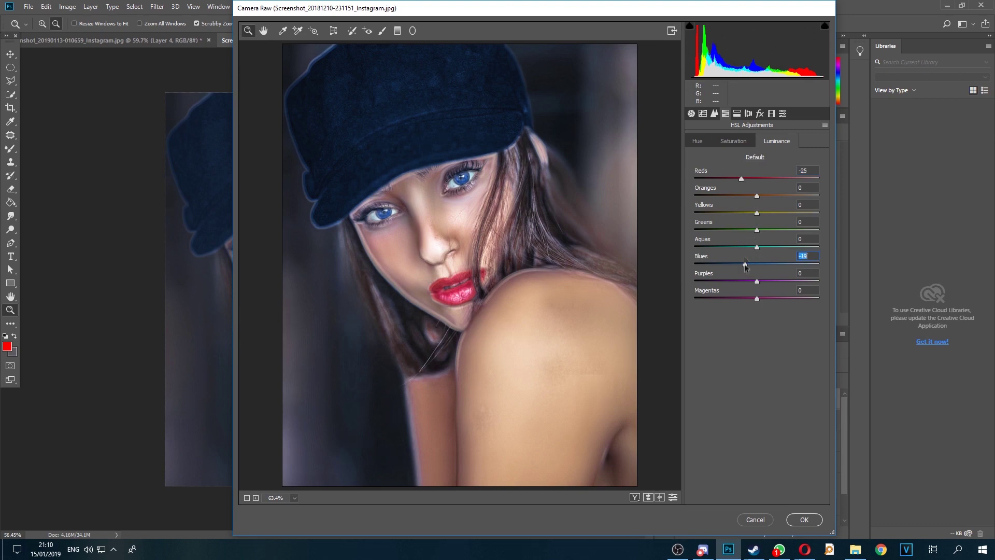
- Adjust the split toning and apply the Camera Raw grade to Layer 6
{"action": "left_click", "coordinate": [737, 113]}
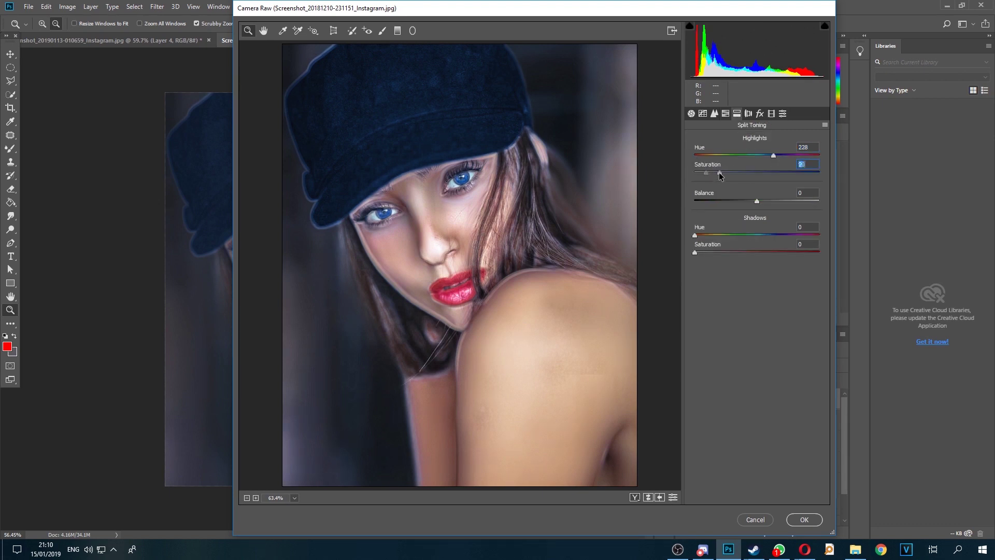
{"action": "left_click_drag", "start_coordinate": [695, 253], "coordinate": [701, 253]}
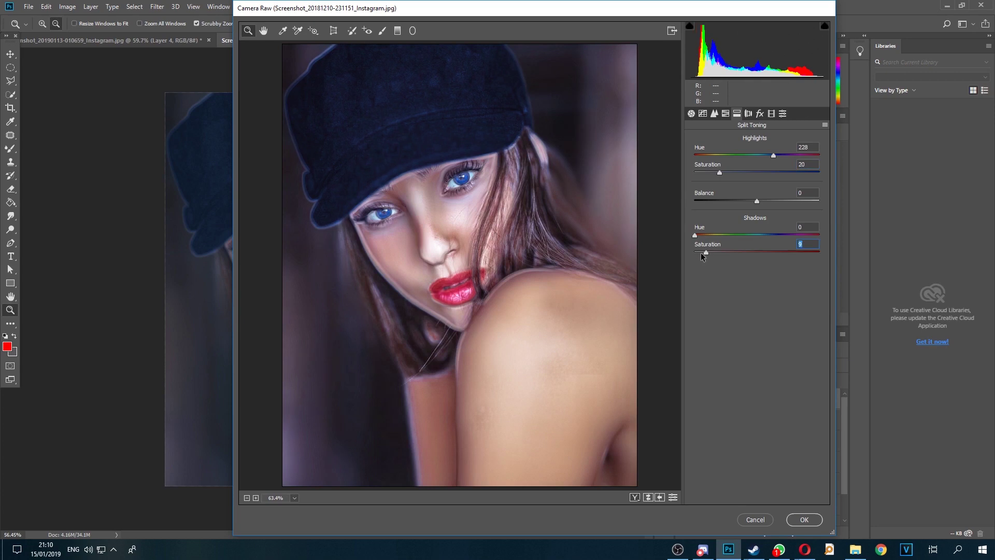
{"action": "left_click", "coordinate": [804, 520]}
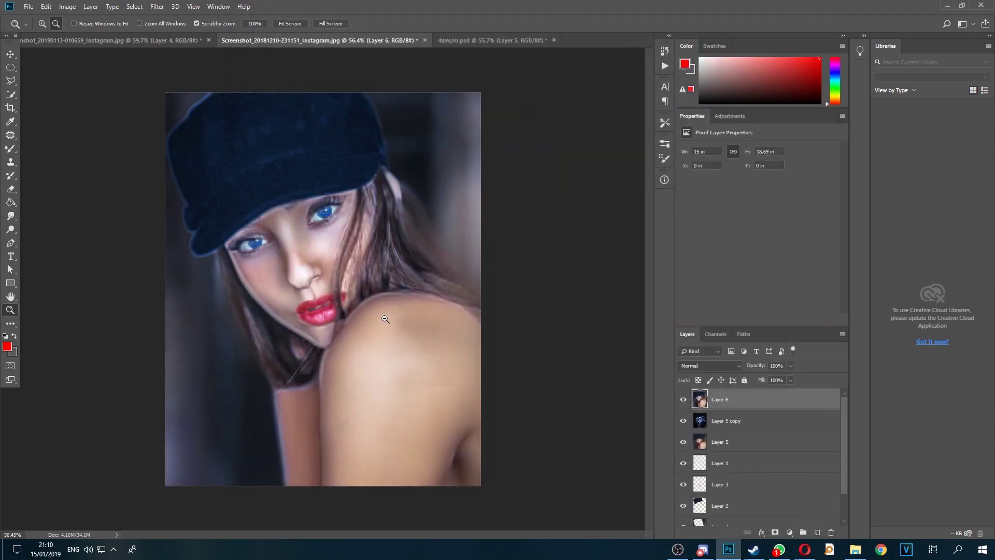
{"action": "left_click", "coordinate": [166, 10]}
{"action": "left_click", "coordinate": [197, 69]}
- Raise Clarity to +100 in the second Camera Raw pass and apply it
{"action": "left_click_drag", "start_coordinate": [757, 354], "coordinate": [819, 354]}
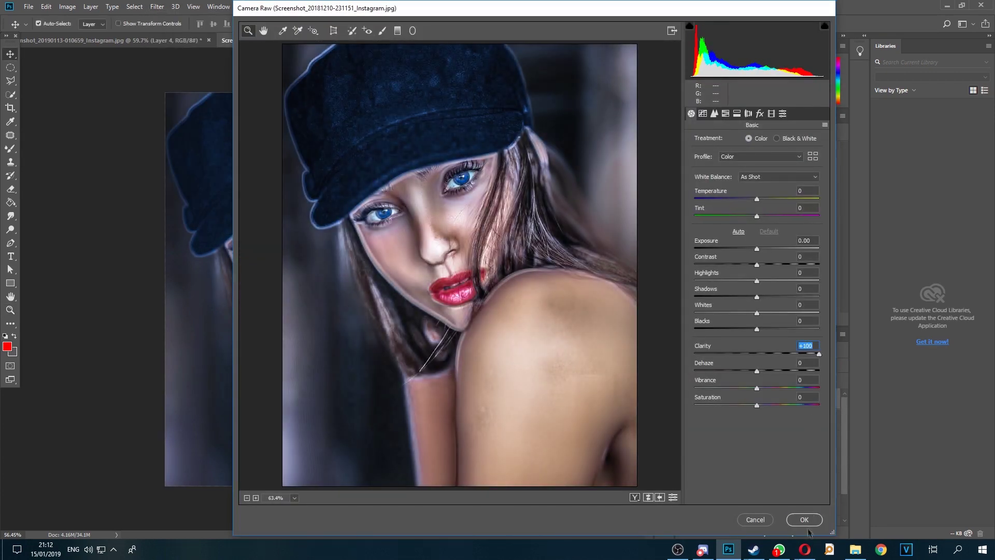
{"action": "left_click", "coordinate": [804, 520]}
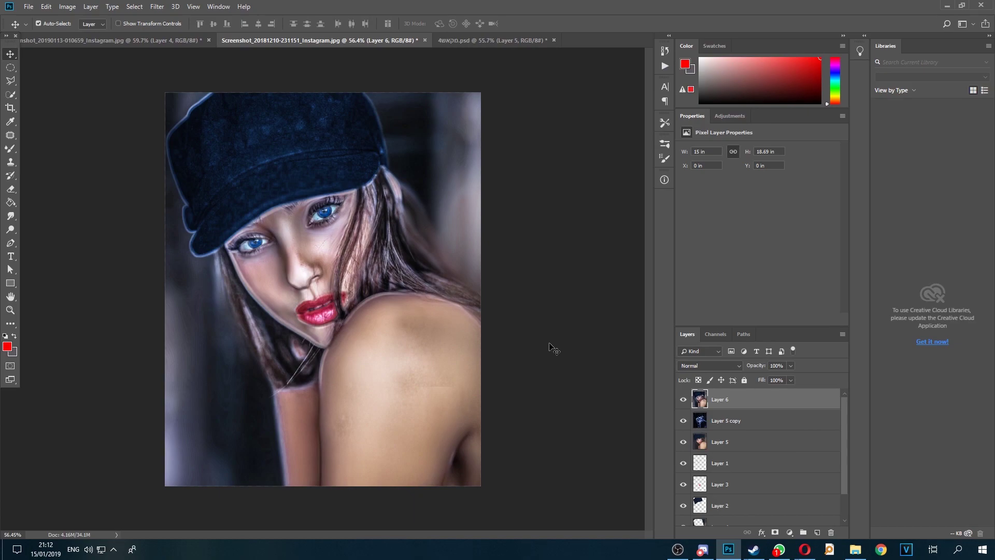